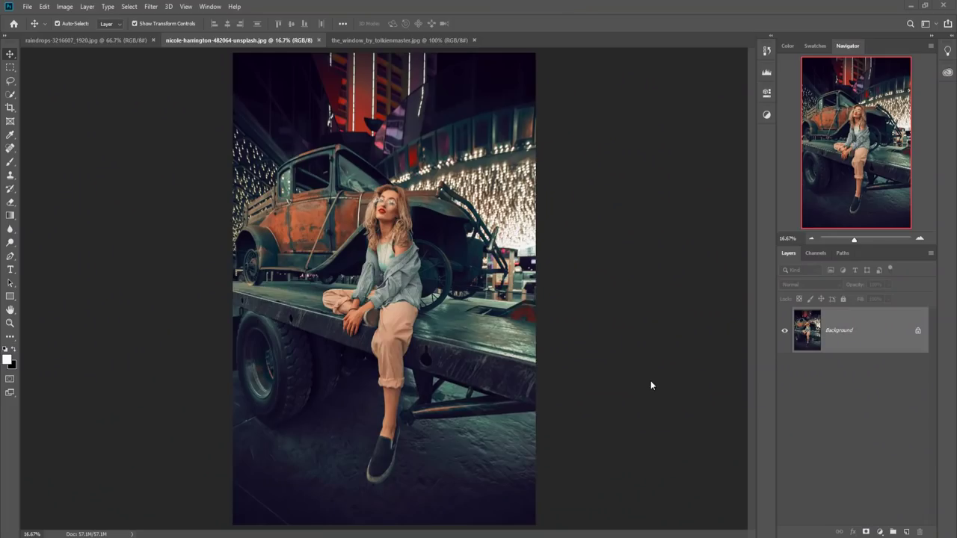
- Create a new 1280 × 720 px document with a black background
left_click(29, 7)
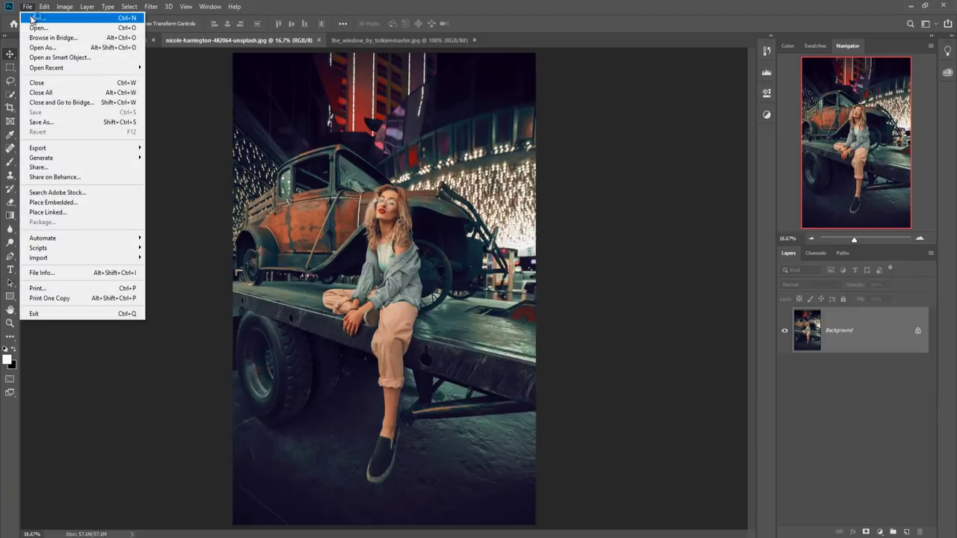
left_click(32, 17)
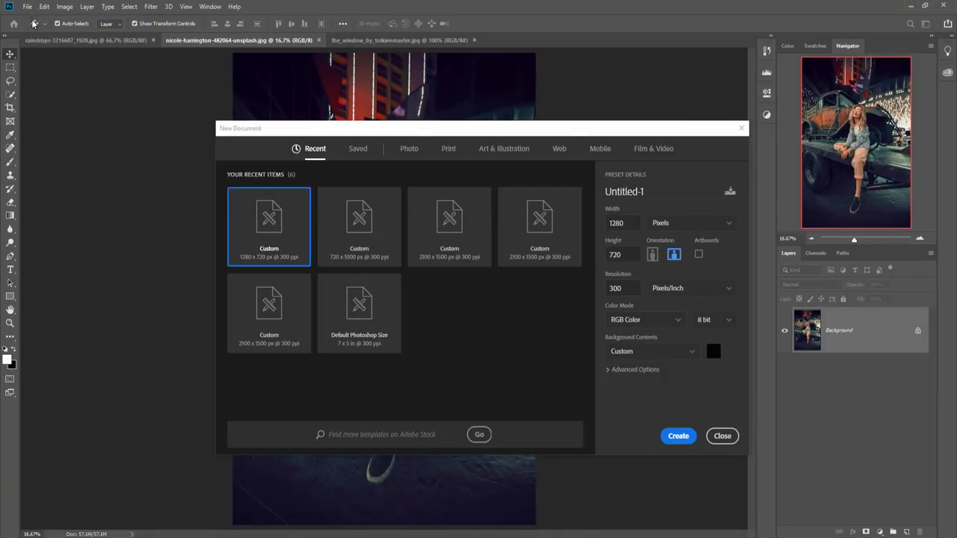
left_click_drag(630, 228, 608, 224)
left_click_drag(622, 257, 606, 261)
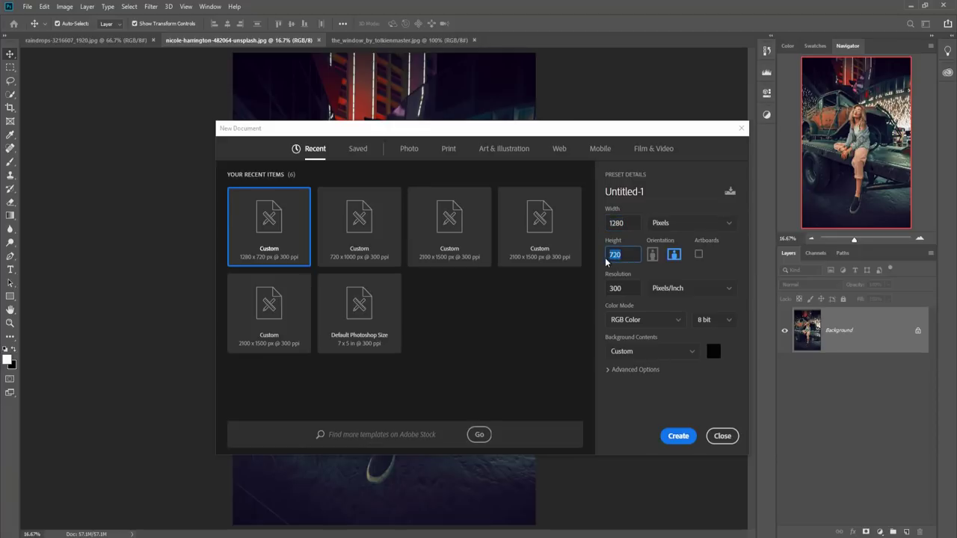
left_click(680, 435)
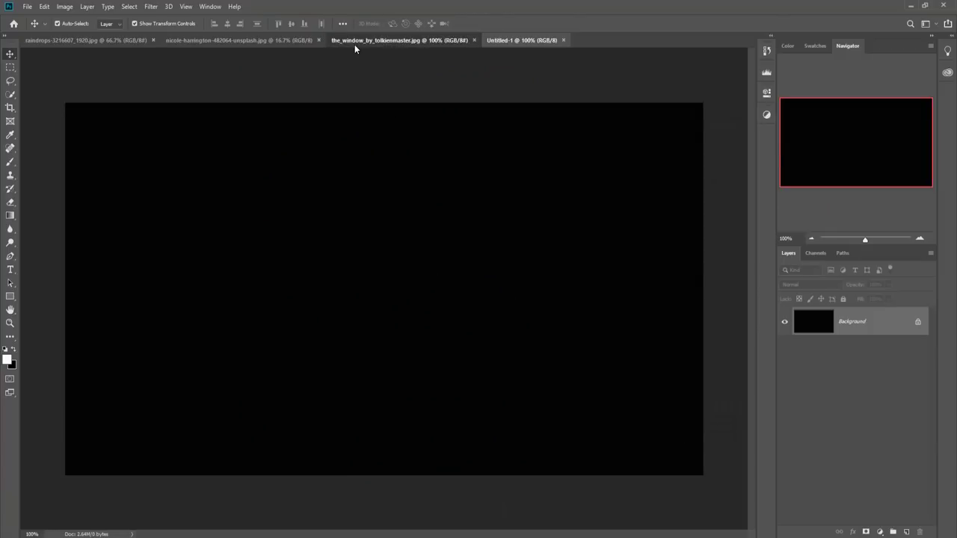
- Copy the rainy window texture into Untitled-1 as Layer 1 and close its source window
left_click_drag(354, 44, 360, 75)
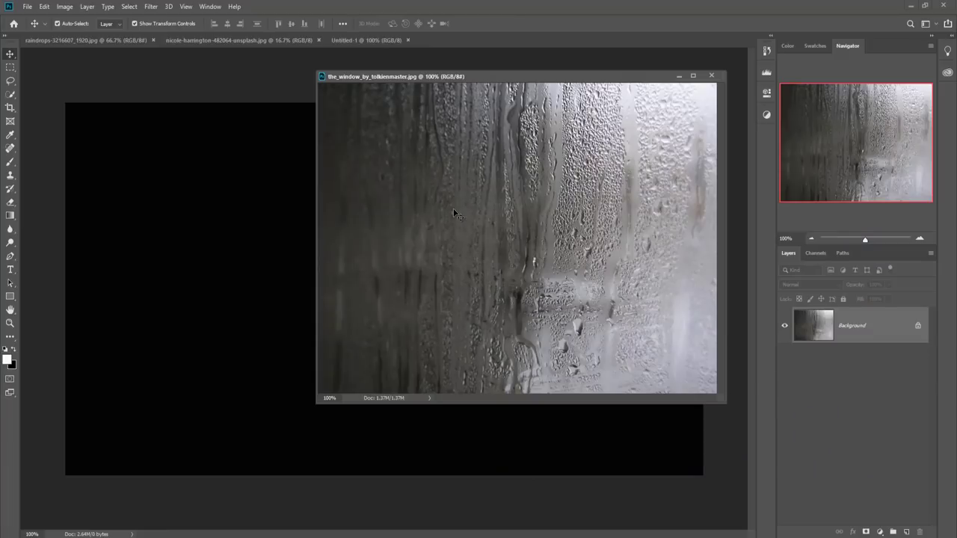
left_click_drag(458, 214, 274, 234)
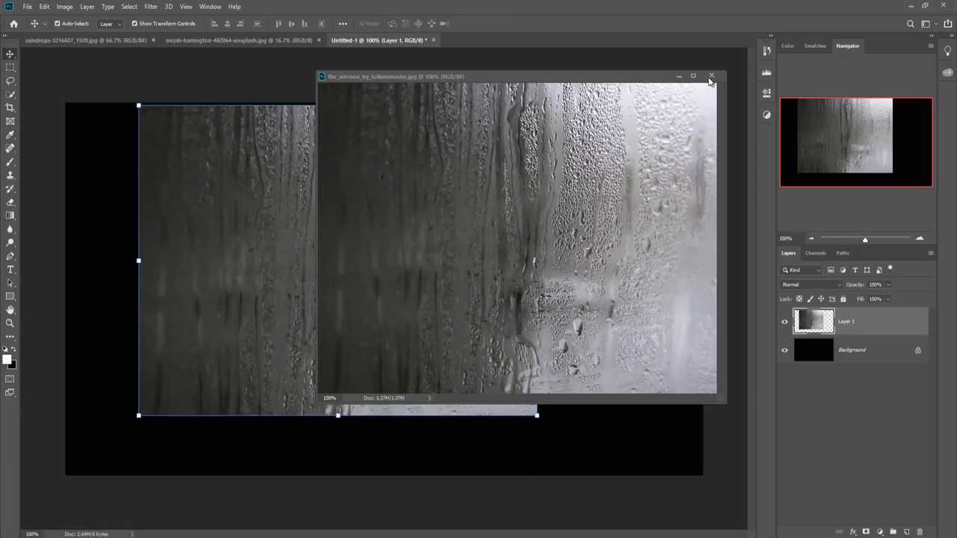
left_click(711, 76)
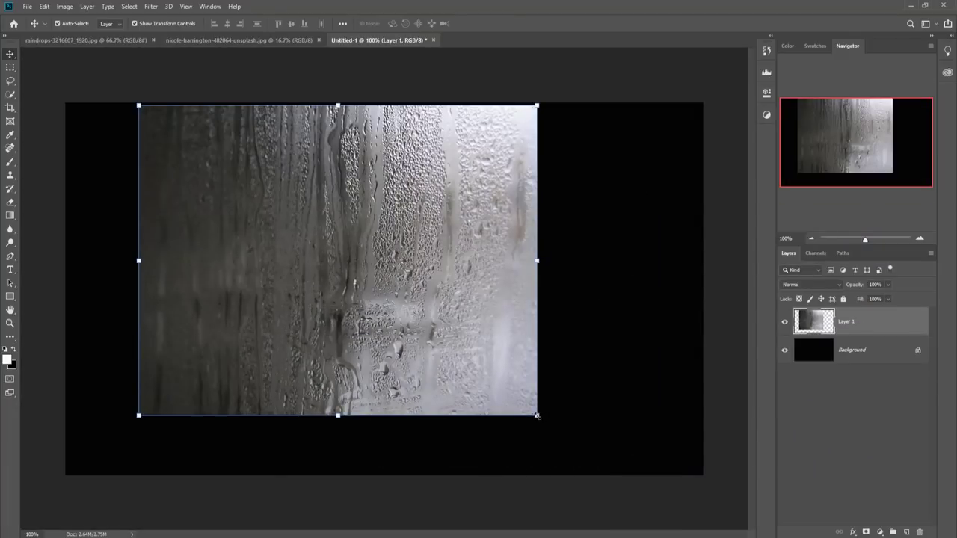
- Scale the window texture to 160% so it covers the whole canvas
left_click_drag(536, 415, 638, 494)
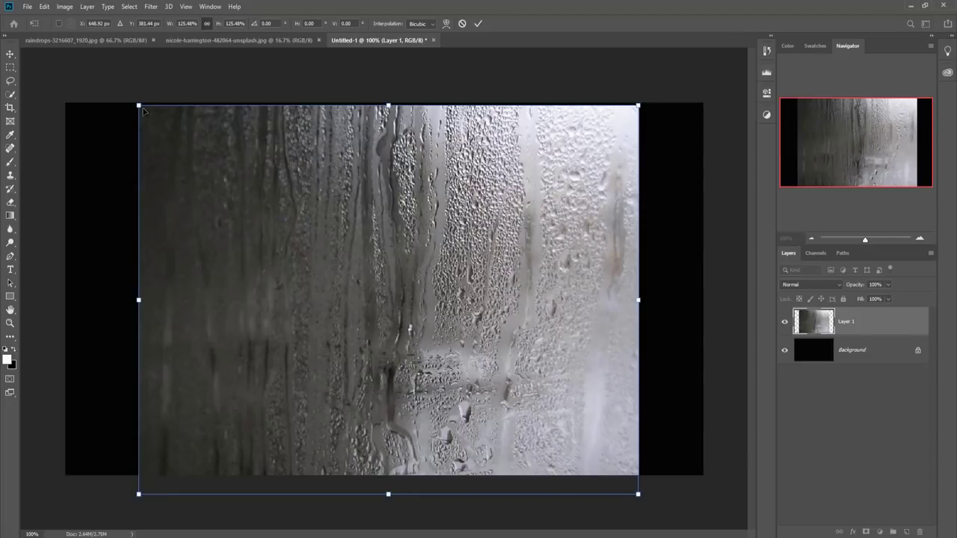
left_click_drag(131, 104, 86, 63)
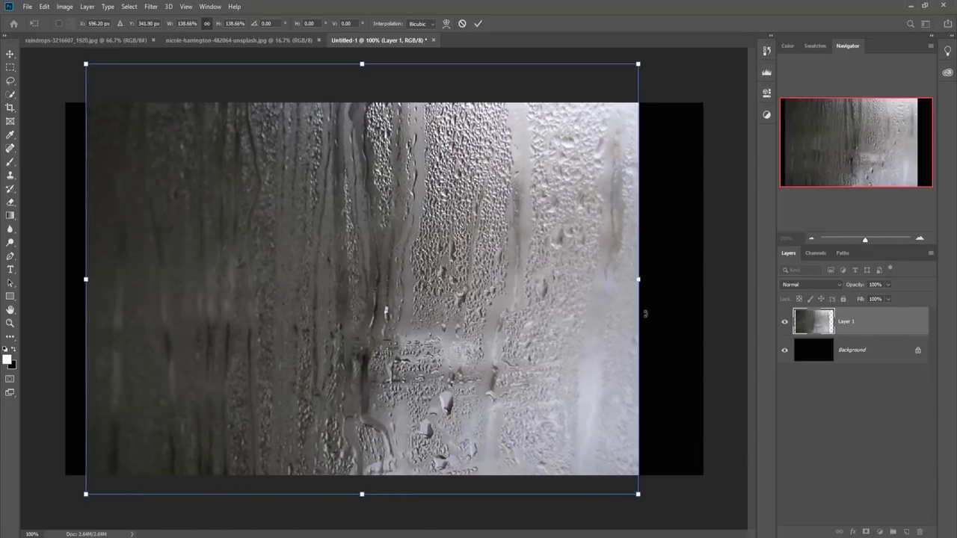
left_click_drag(641, 278, 703, 279)
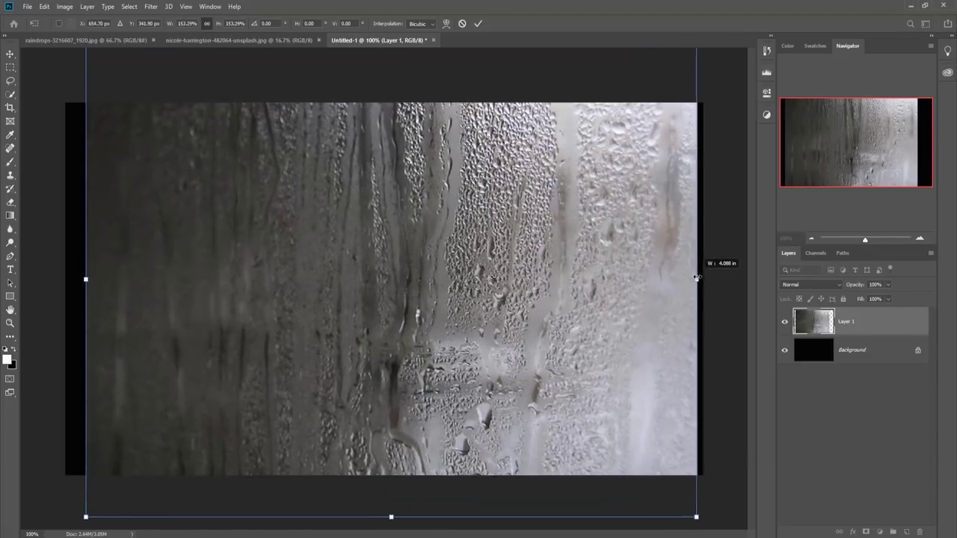
left_click_drag(78, 280, 64, 279)
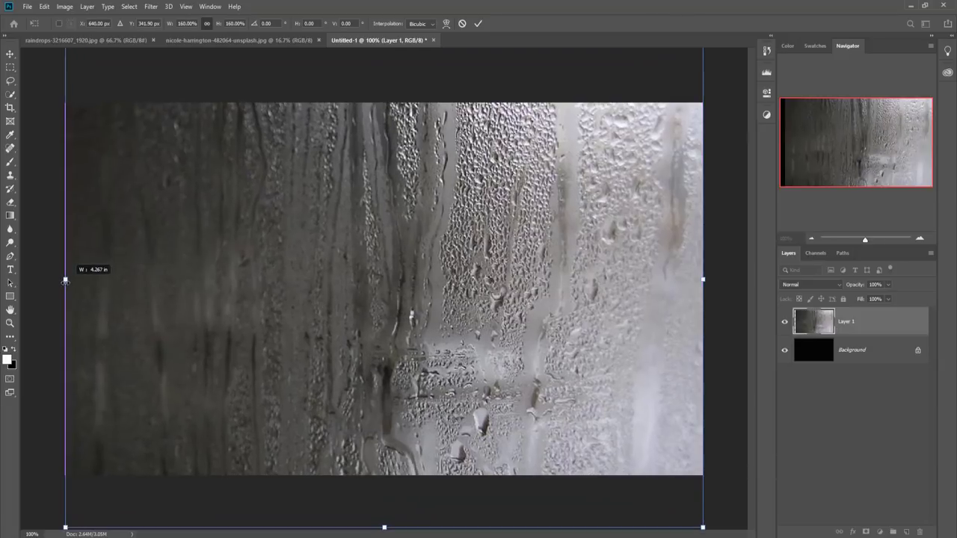
mouse_move(479, 221)
left_mouse_down()
mouse_move(473, 303)
mouse_move(487, 281)
left_mouse_up()
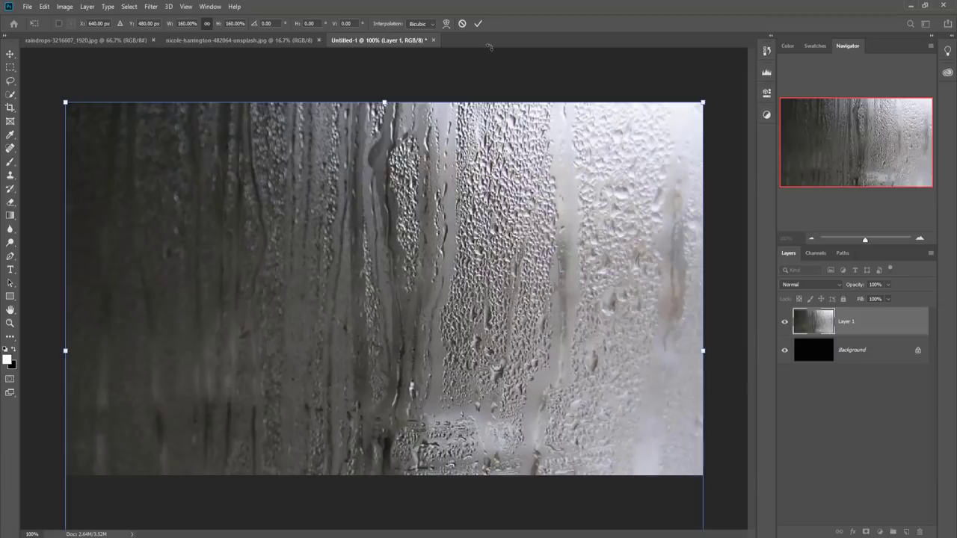
left_click(478, 23)
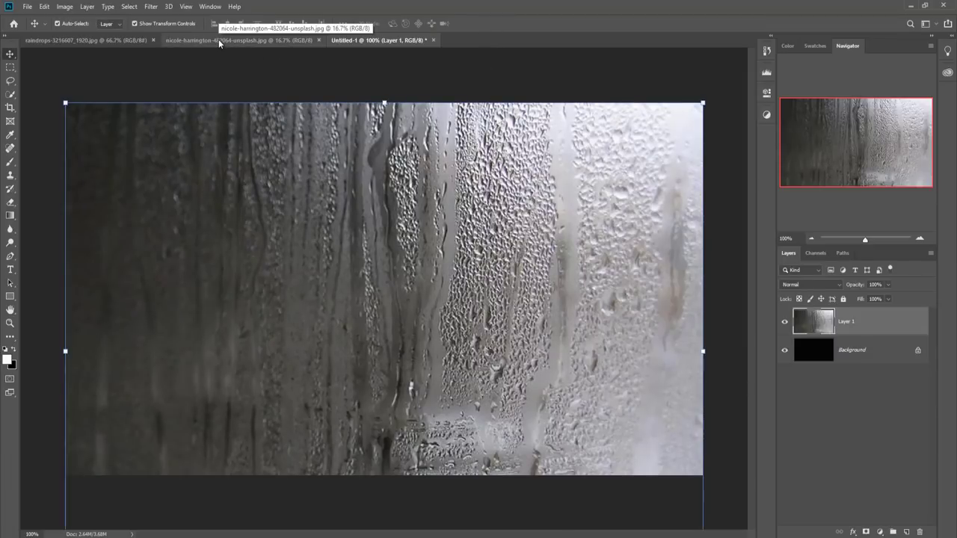
- Copy the portrait of the woman by the rusty car into Untitled-1 as Layer 2
mouse_move(218, 38)
left_mouse_down()
mouse_move(223, 67)
mouse_move(621, 130)
left_mouse_up()
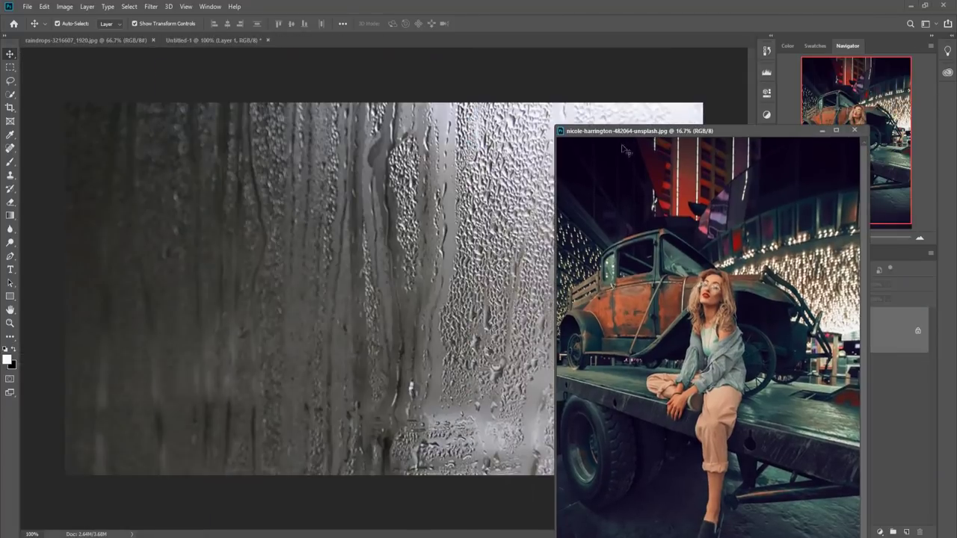
left_click(382, 239)
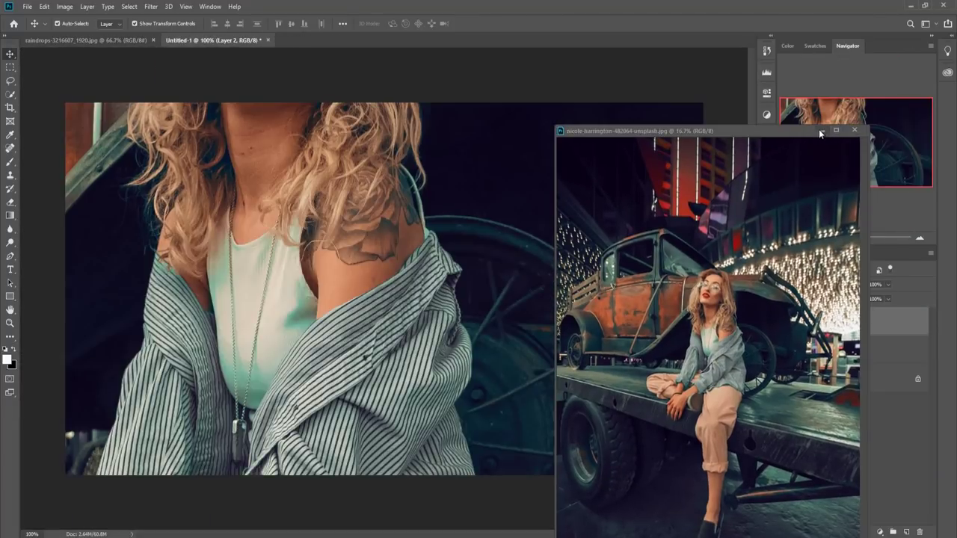
left_click(819, 130)
mouse_move(523, 112)
left_mouse_down()
mouse_move(551, 155)
mouse_move(559, 323)
mouse_move(454, 408)
mouse_move(602, 109)
left_mouse_up()
- Resize and position the portrait layer with Free Transform to fill the canvas
key("ctrl+t")
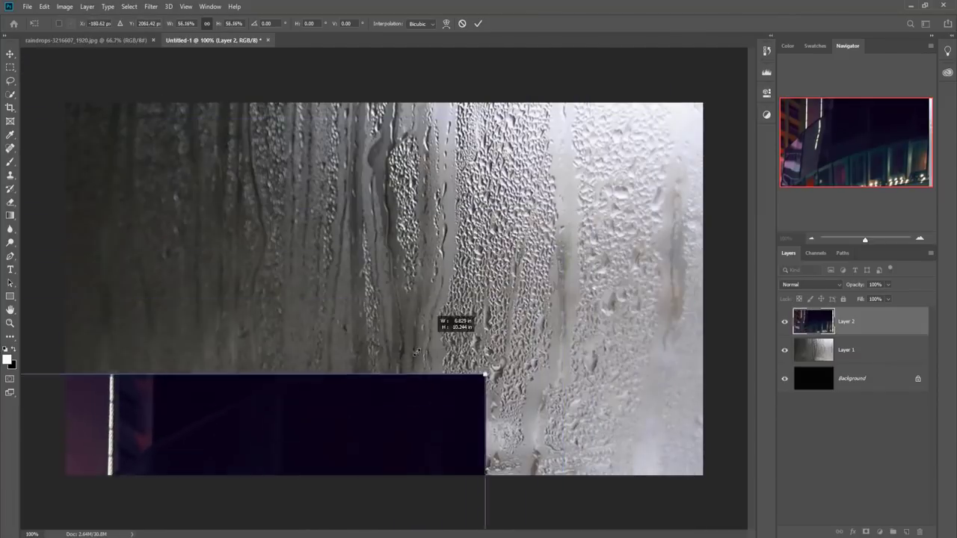
key("ctrl+minus")
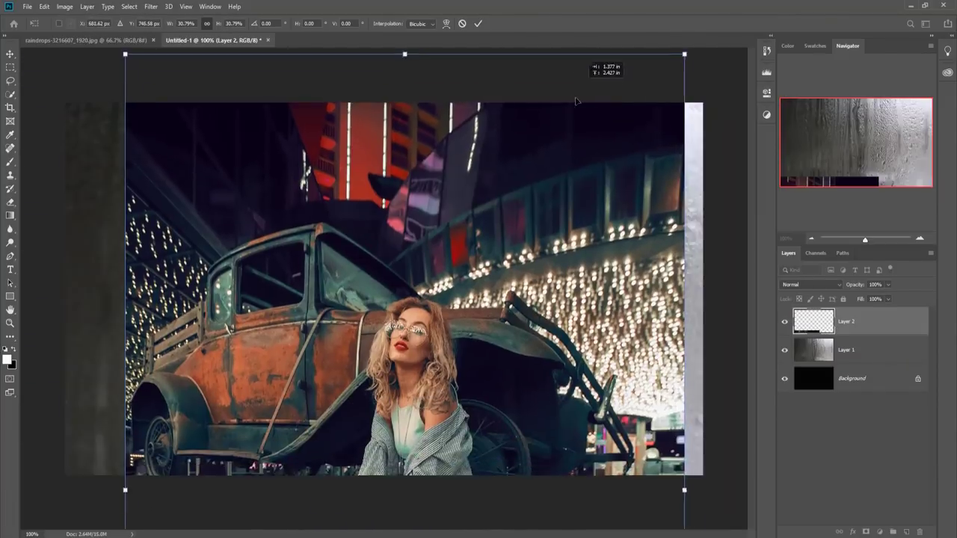
mouse_move(602, 109)
left_mouse_down()
mouse_move(586, 415)
mouse_move(447, 416)
mouse_move(447, 402)
left_mouse_up()
key("ctrl+minus")
left_click_drag(506, 498, 508, 513)
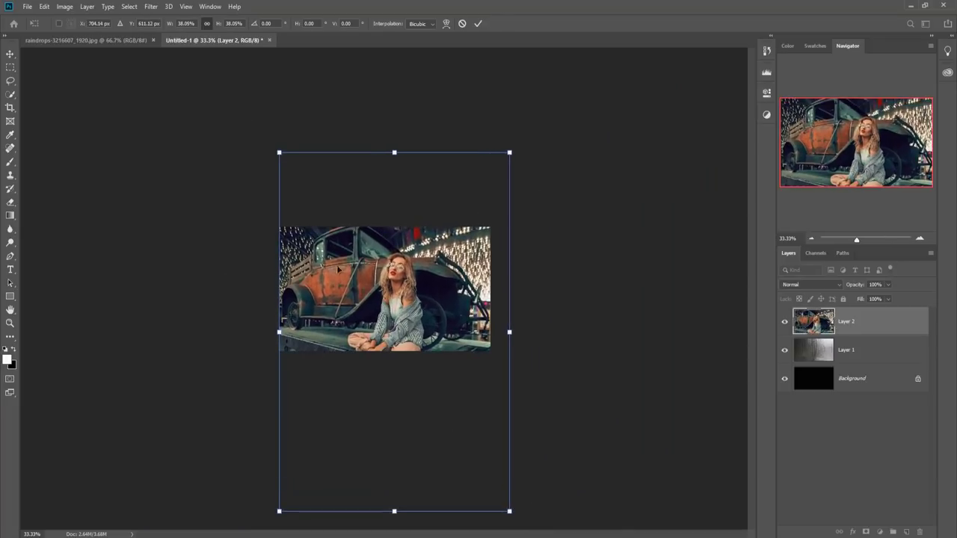
left_click_drag(278, 152, 251, 127)
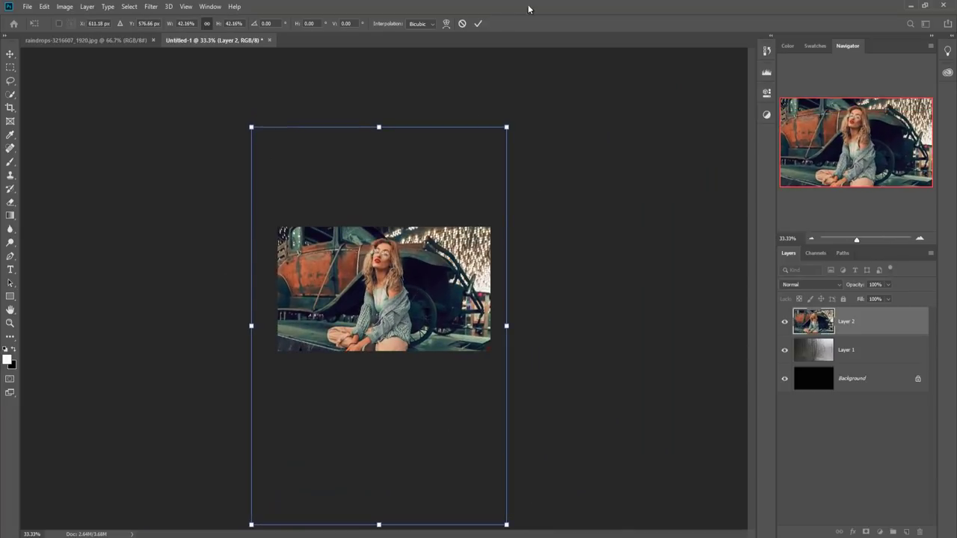
left_click(476, 24)
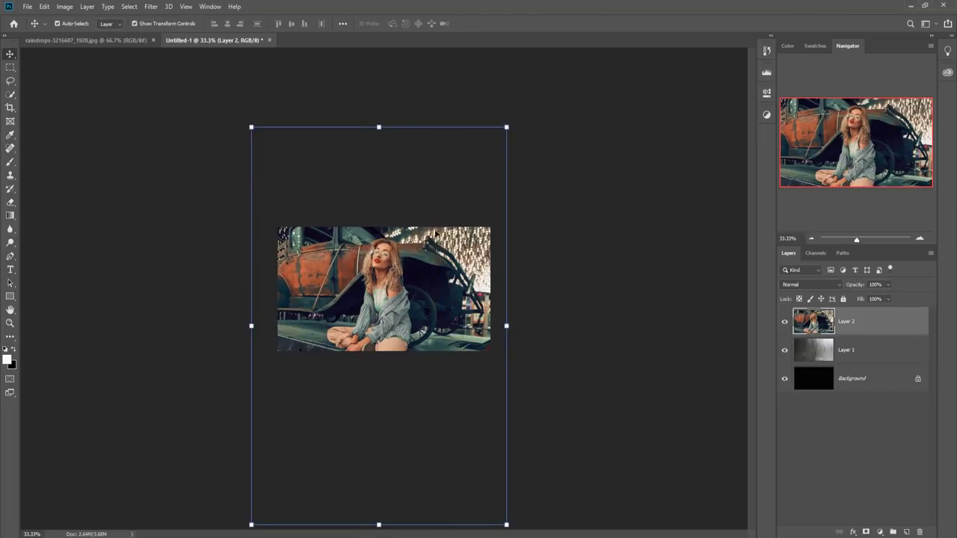
- Crop the document to the canvas, trimming the portrait's overhanging parts
left_click(9, 107)
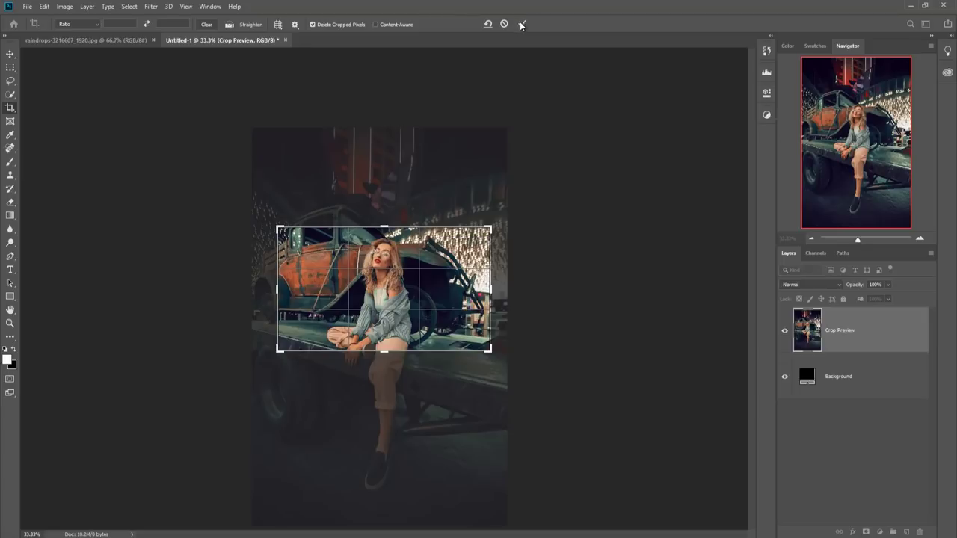
left_click(522, 24)
left_click(10, 55)
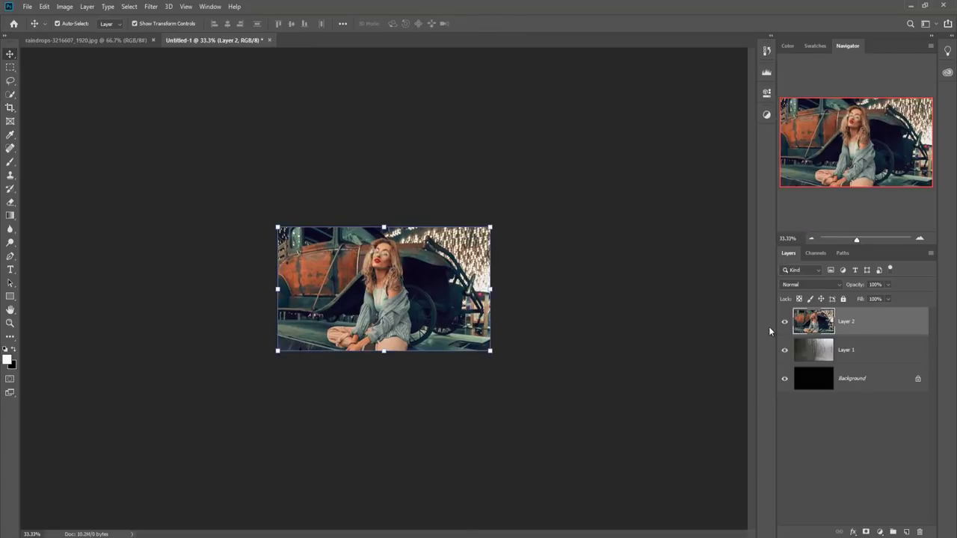
- Duplicate Layer 2 as Layer 2 copy, move the original below Layer 1, and select the copy
key("ctrl+1")
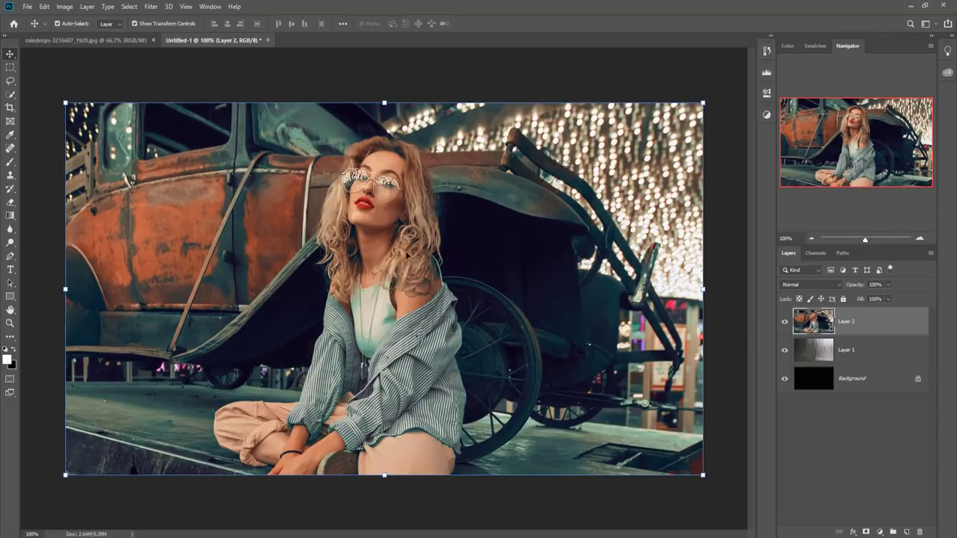
right_click(864, 321)
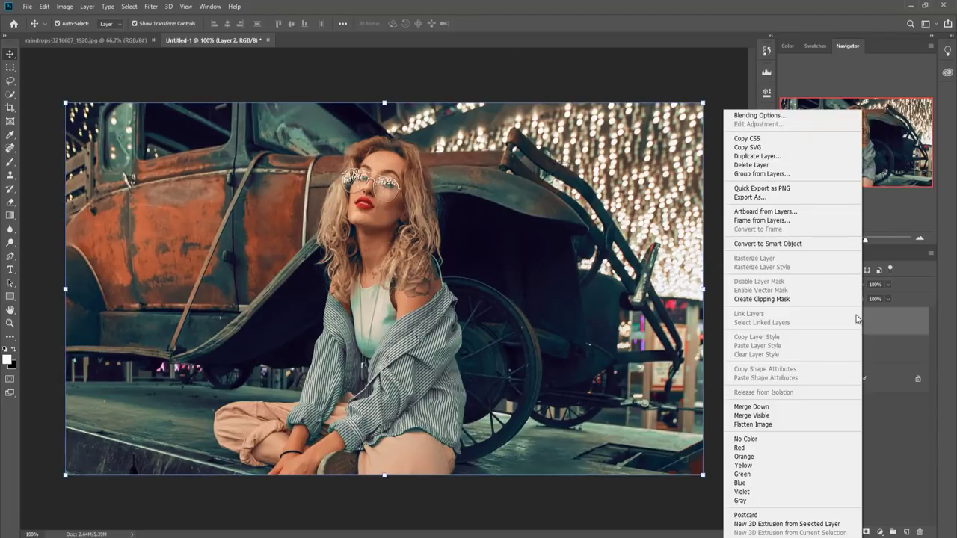
left_click(763, 159)
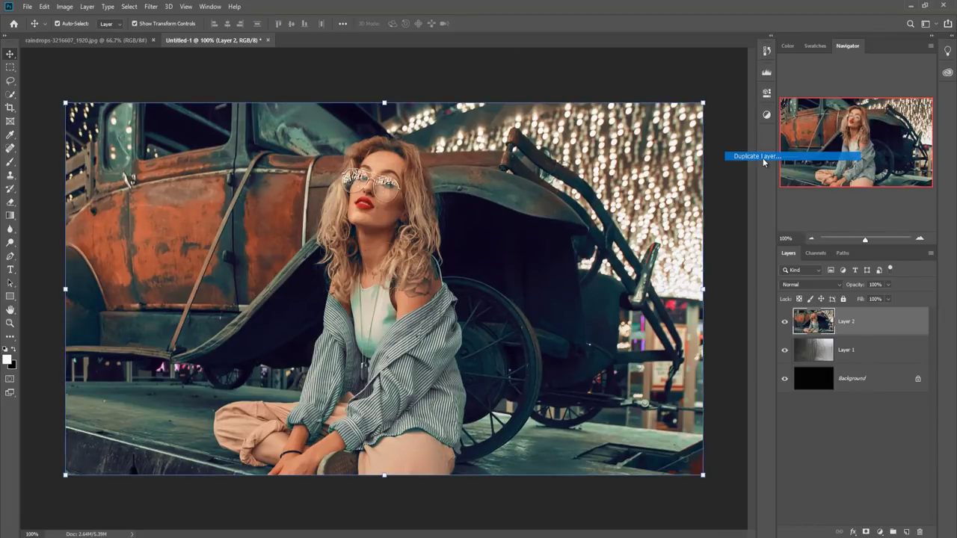
left_click(560, 153)
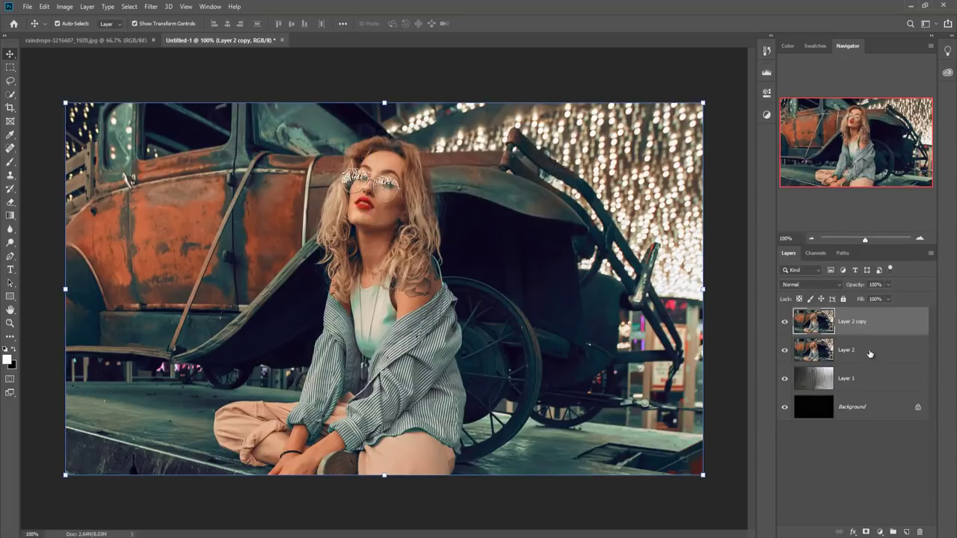
mouse_move(866, 321)
left_mouse_down()
mouse_move(862, 379)
mouse_move(828, 380)
left_mouse_up()
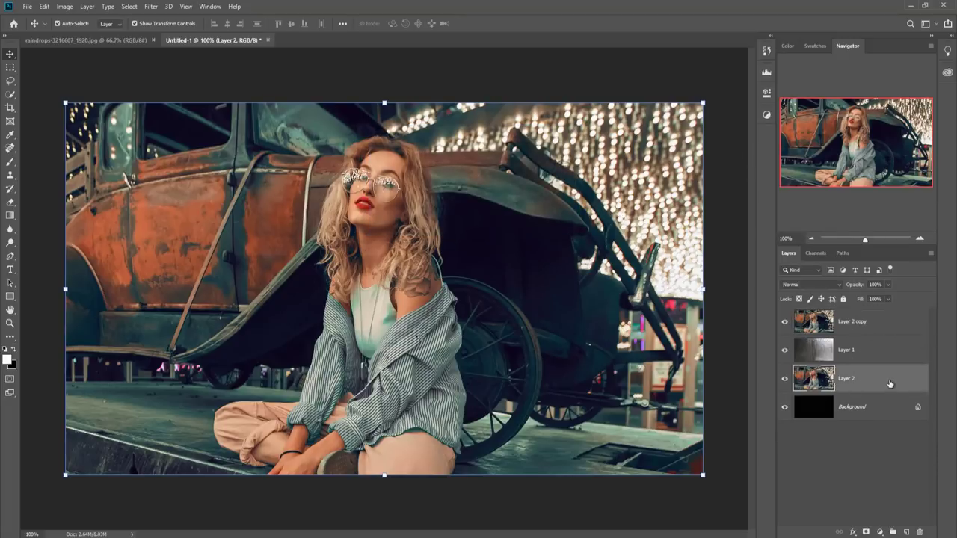
left_click(847, 327)
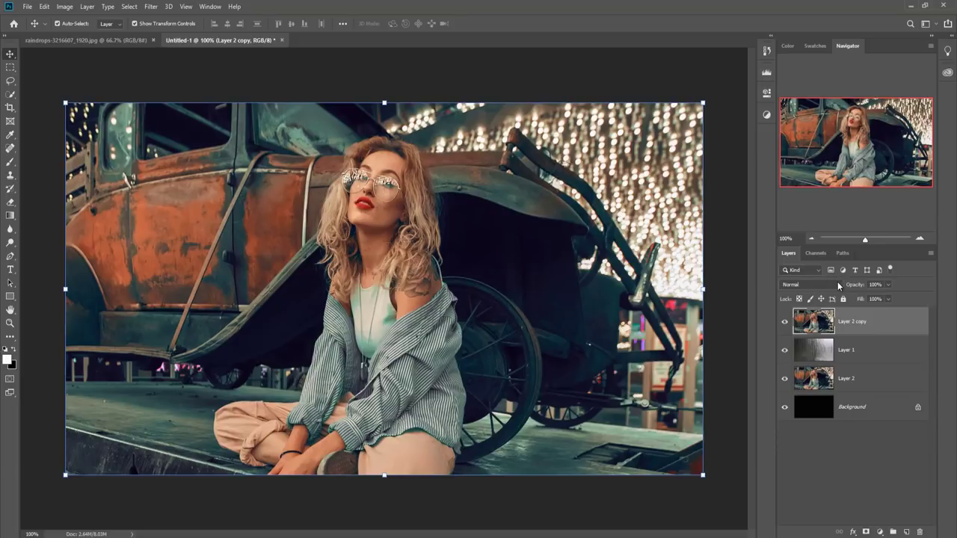
- Set Layer 2 copy's blend mode to Soft Light
left_click(838, 283)
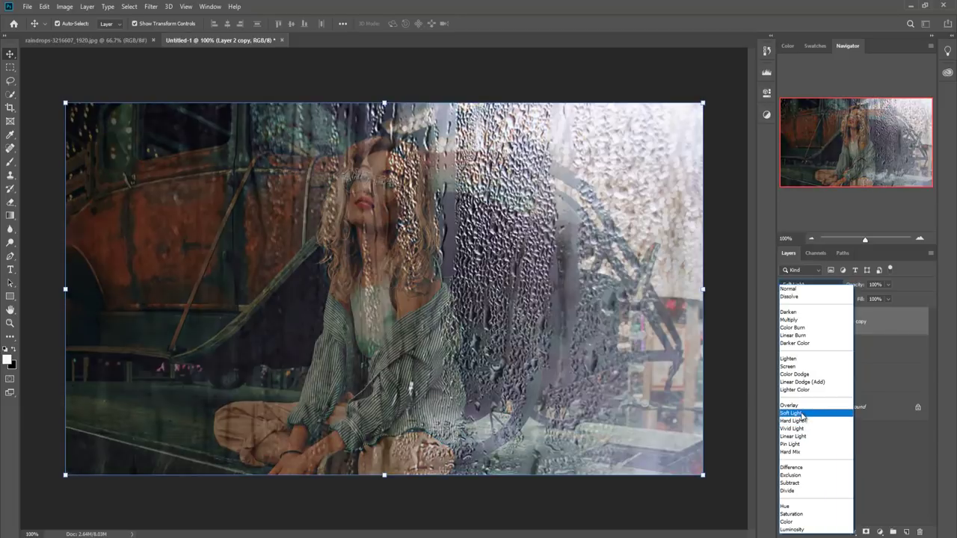
left_click(801, 414)
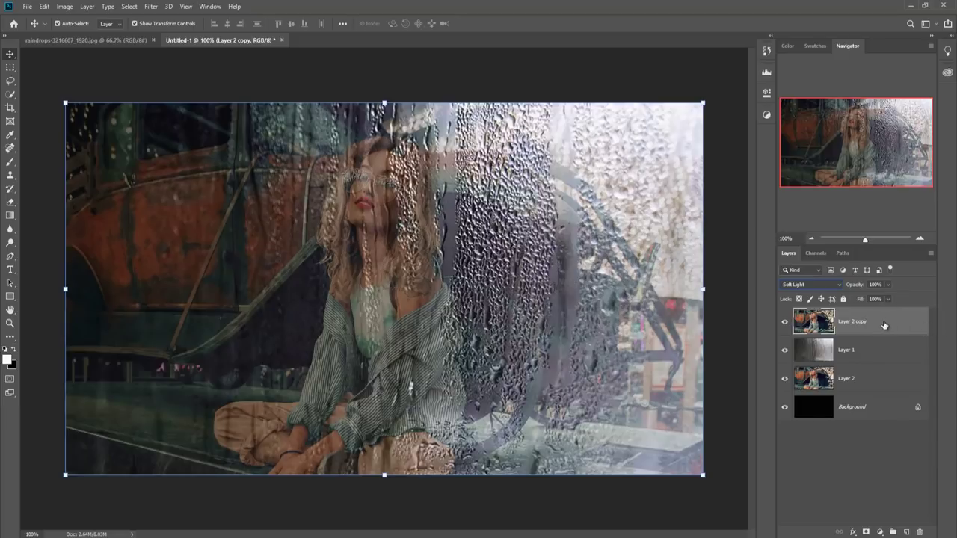
left_click(845, 353)
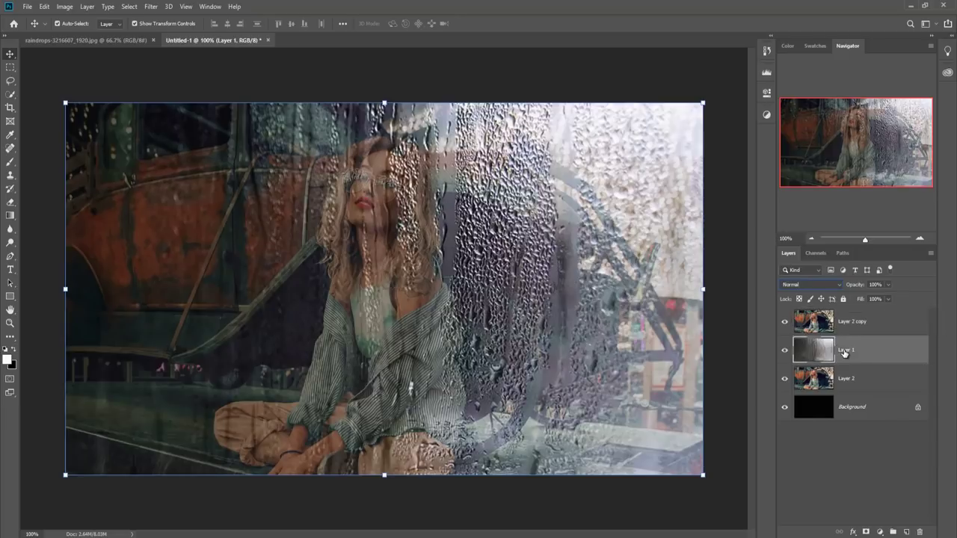
- Add a layer mask to Layer 1 and set up a black brush at 12% opacity, size 300
left_click(880, 532)
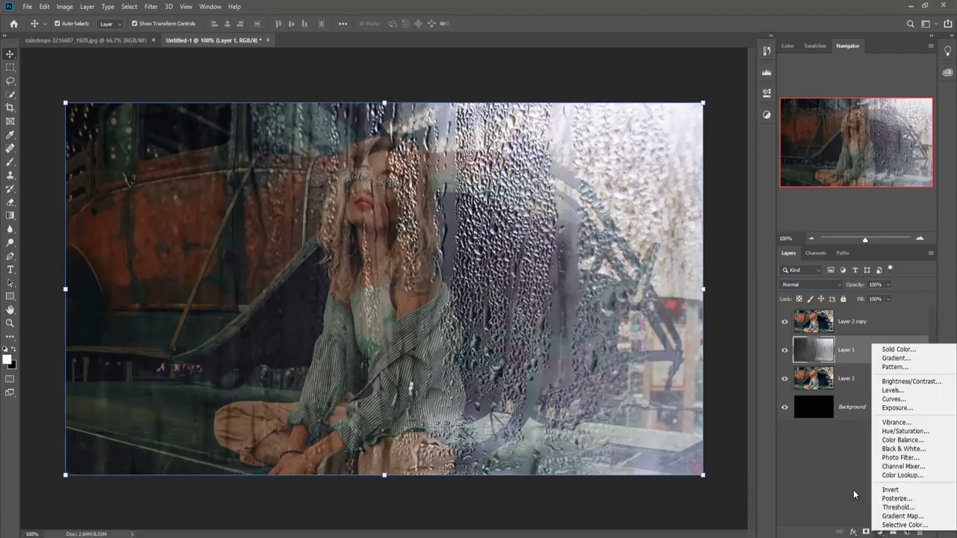
left_click(853, 489)
left_click(865, 532)
key("x")
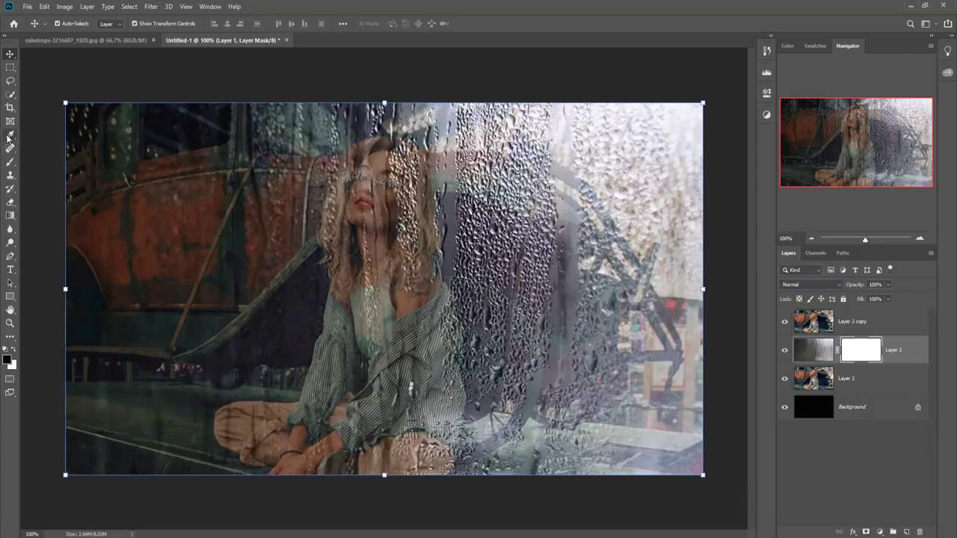
left_click(9, 161)
left_click(228, 23)
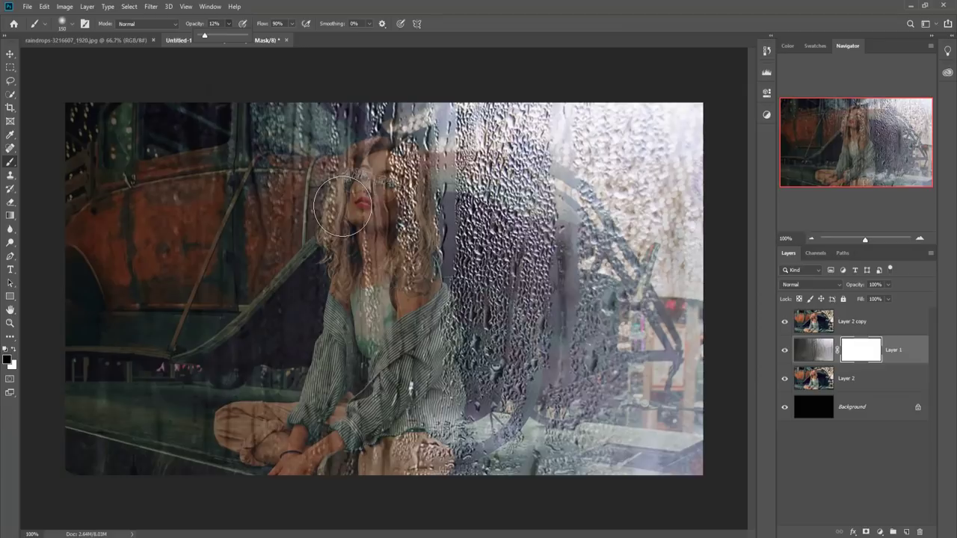
key("bracketright")
key("bracketright")
key("bracketright")
key("bracketright")
key("bracketright")
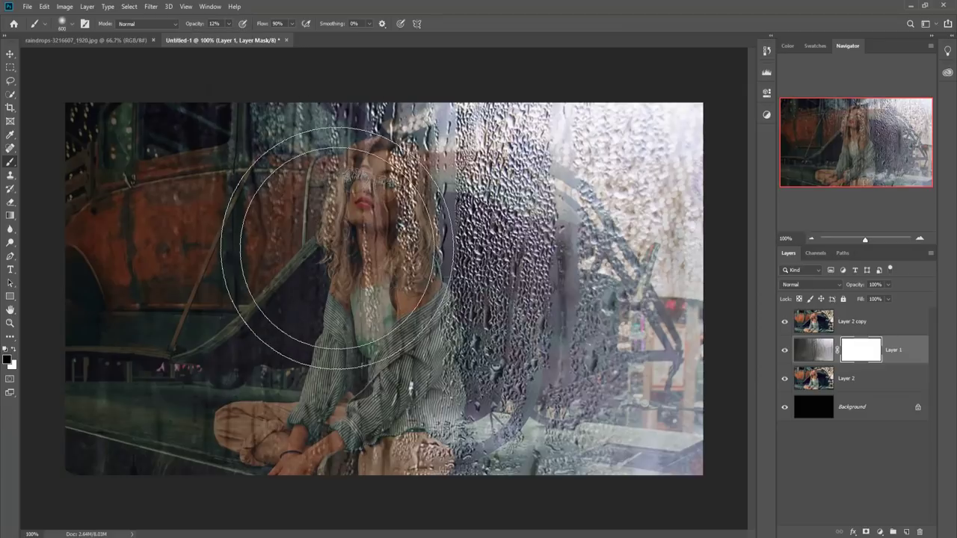
key("bracketleft")
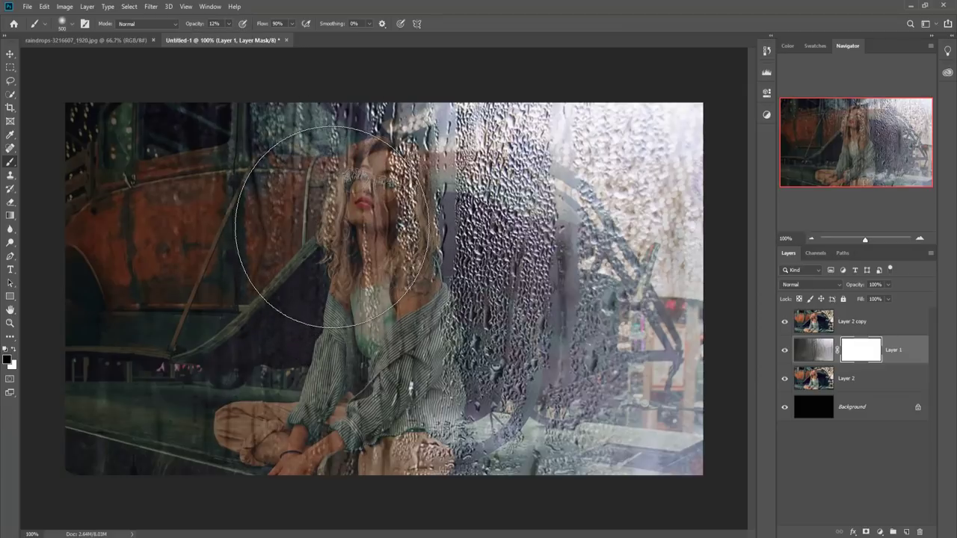
key("bracketleft")
key("bracketleft")
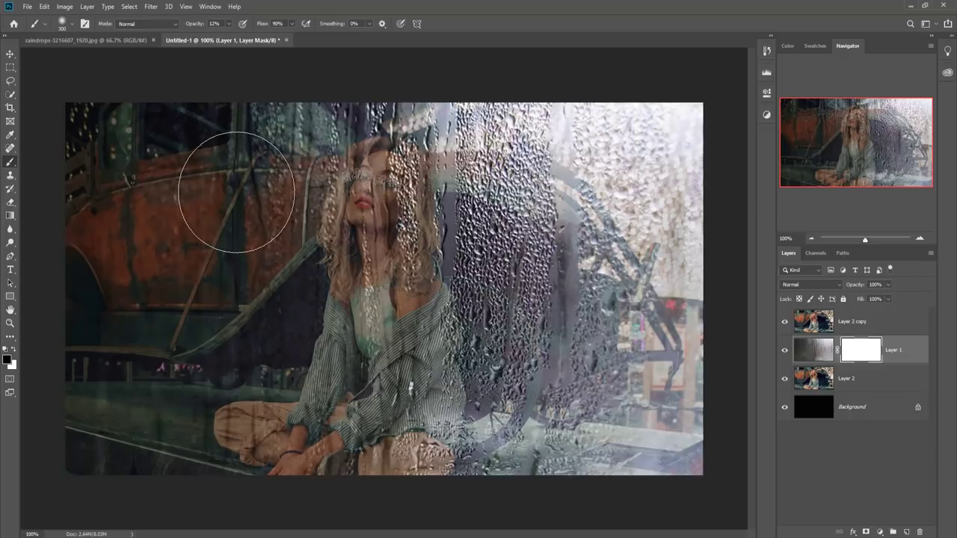
- Paint black on Layer 1's mask over the woman's face, hair and upper body
mouse_move(233, 191)
left_mouse_down()
mouse_move(316, 181)
mouse_move(374, 213)
mouse_move(414, 258)
mouse_move(299, 299)
mouse_move(368, 318)
left_mouse_up()
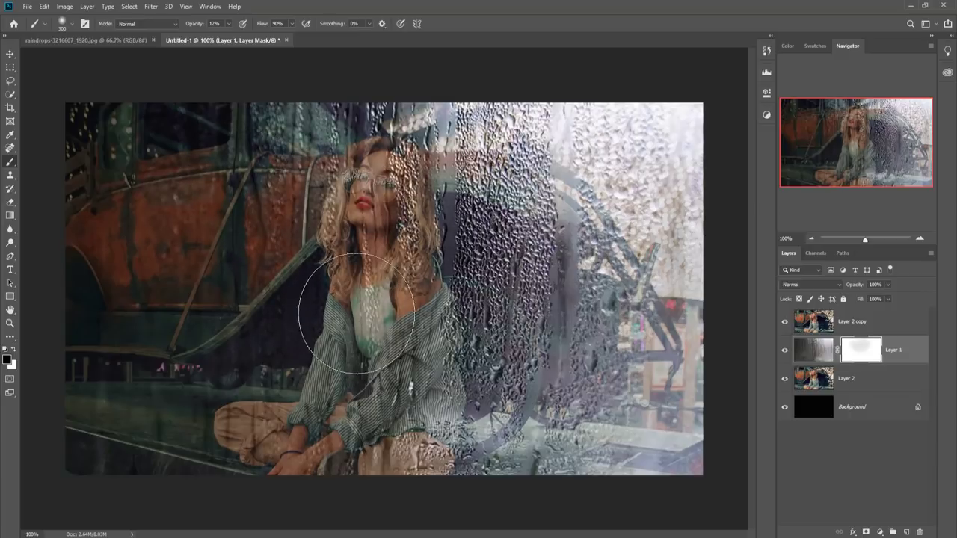
mouse_move(374, 174)
left_mouse_down()
mouse_move(441, 180)
mouse_move(403, 194)
mouse_move(299, 314)
mouse_move(343, 396)
mouse_move(299, 459)
mouse_move(404, 411)
mouse_move(340, 396)
mouse_move(332, 407)
mouse_move(321, 359)
mouse_move(340, 216)
mouse_move(287, 200)
left_mouse_up()
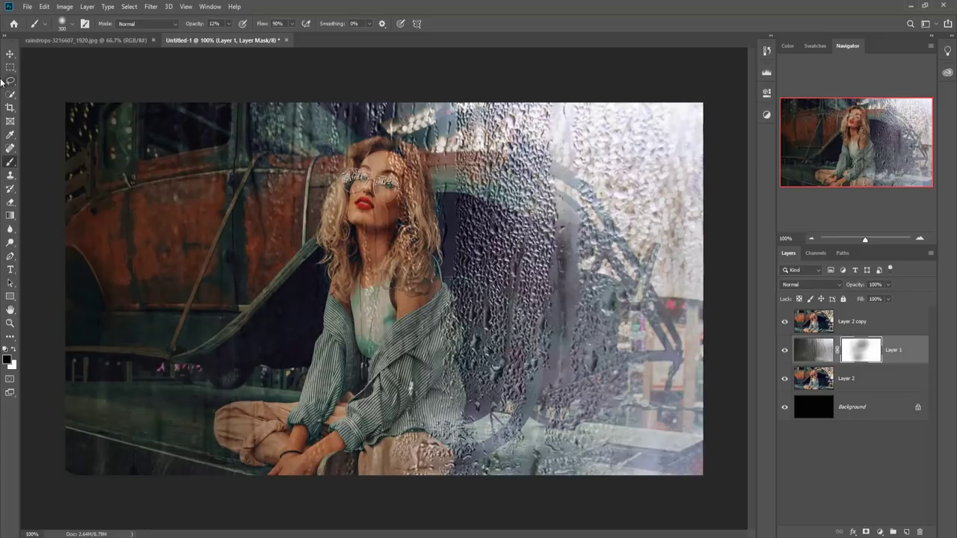
left_click(9, 56)
- Copy the water-droplets photo into Untitled-1 as Layer 3 and close its window
mouse_move(68, 40)
left_mouse_down()
mouse_move(66, 63)
mouse_move(519, 92)
left_mouse_up()
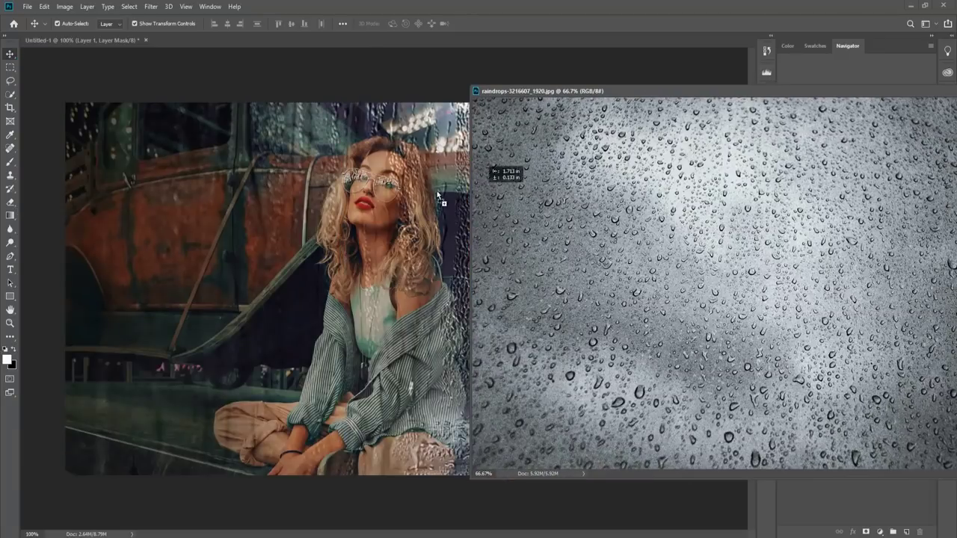
left_click_drag(377, 195, 378, 196)
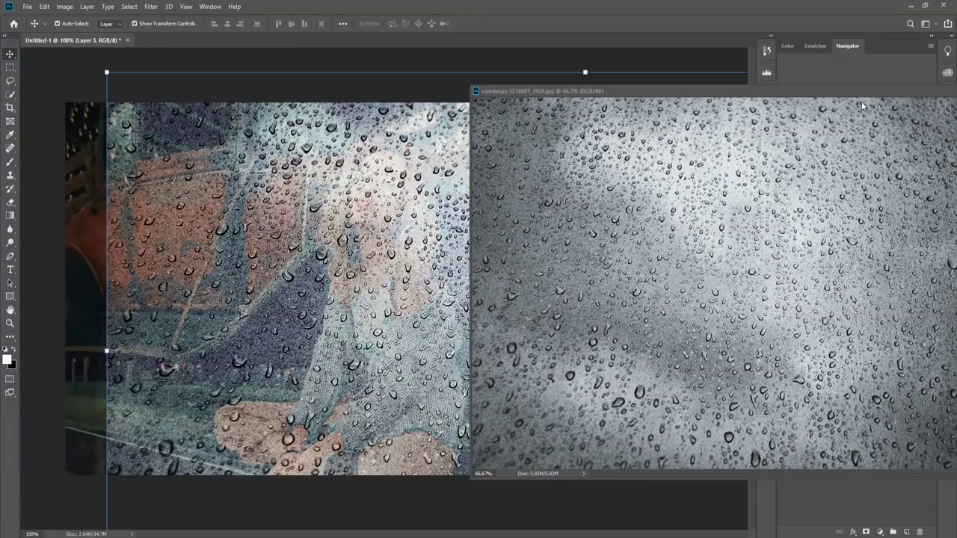
left_click_drag(862, 105, 618, 141)
left_click(635, 132)
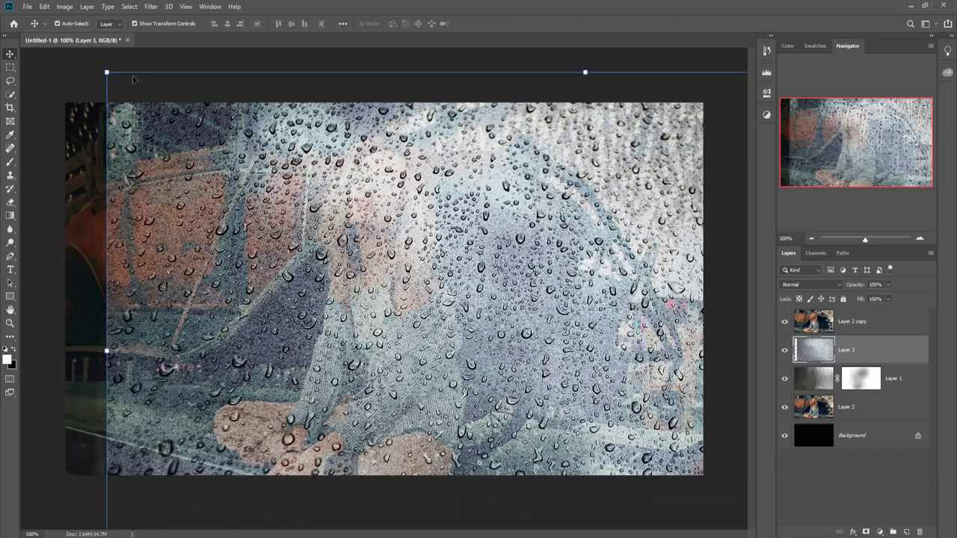
- Resize Layer 3 to about 67% and align it to cover the canvas
left_click_drag(107, 72, 318, 196)
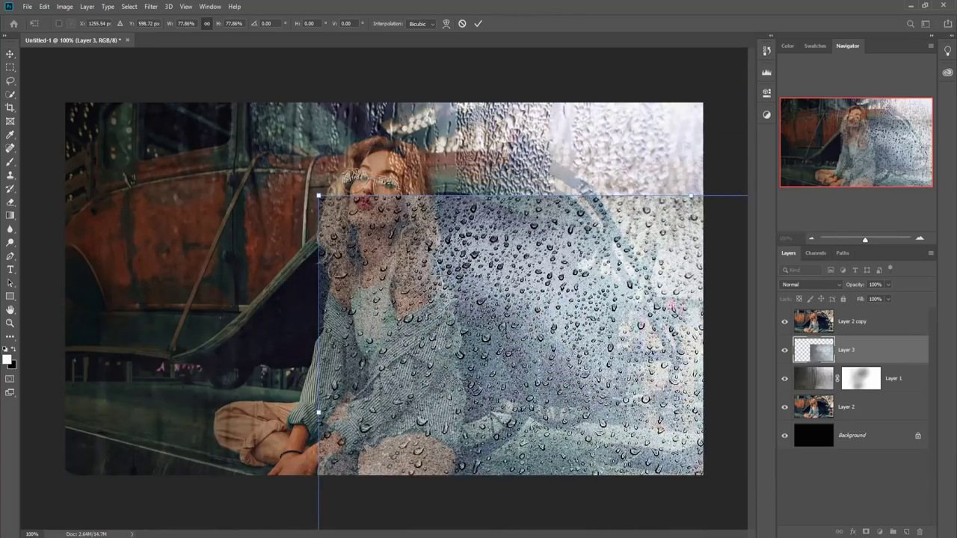
left_click_drag(505, 294, 247, 192)
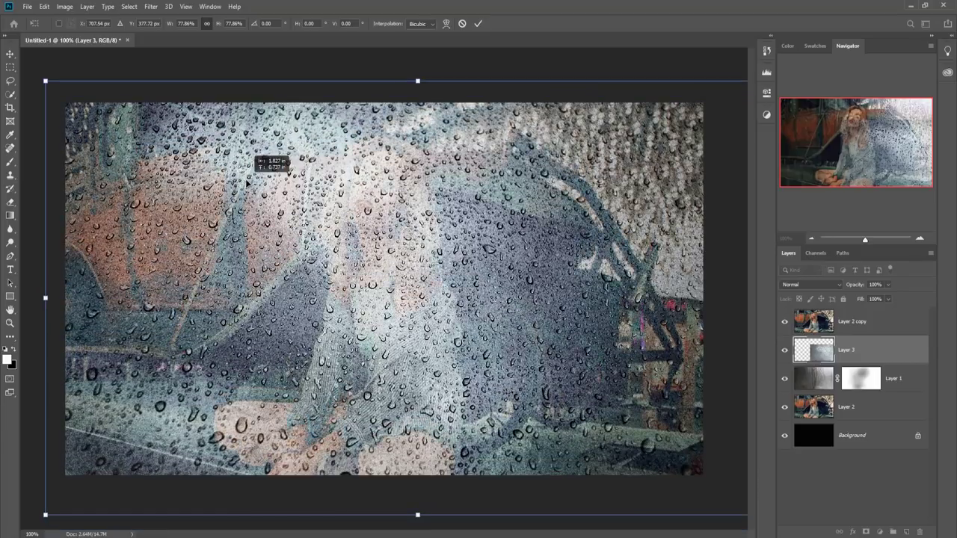
left_click_drag(246, 192, 275, 192)
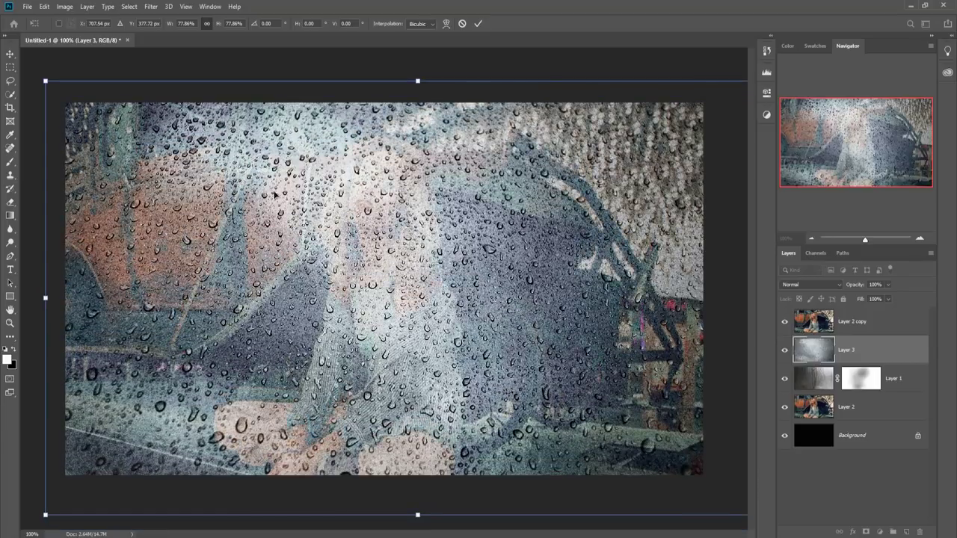
left_click_drag(59, 90, 306, 232)
left_click_drag(470, 293, 302, 190)
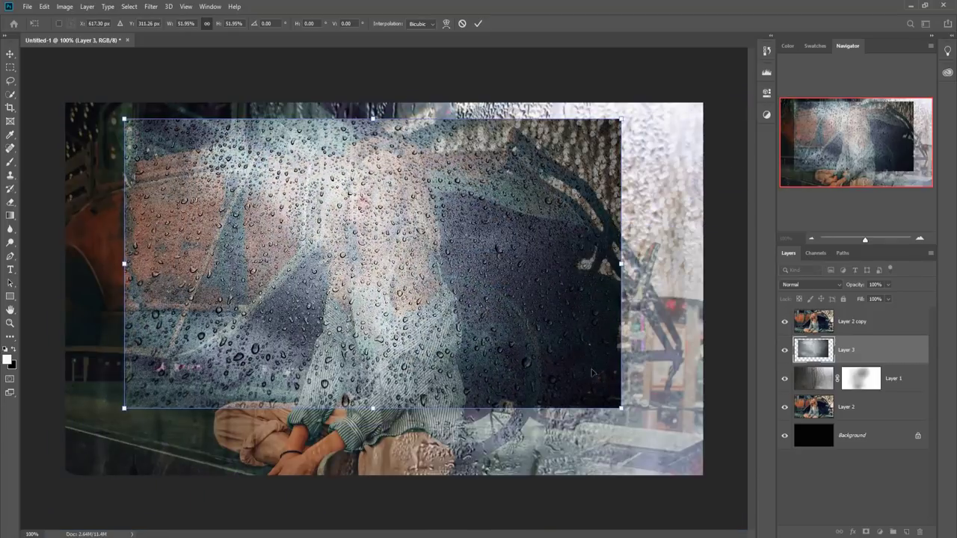
left_click_drag(634, 424, 725, 516)
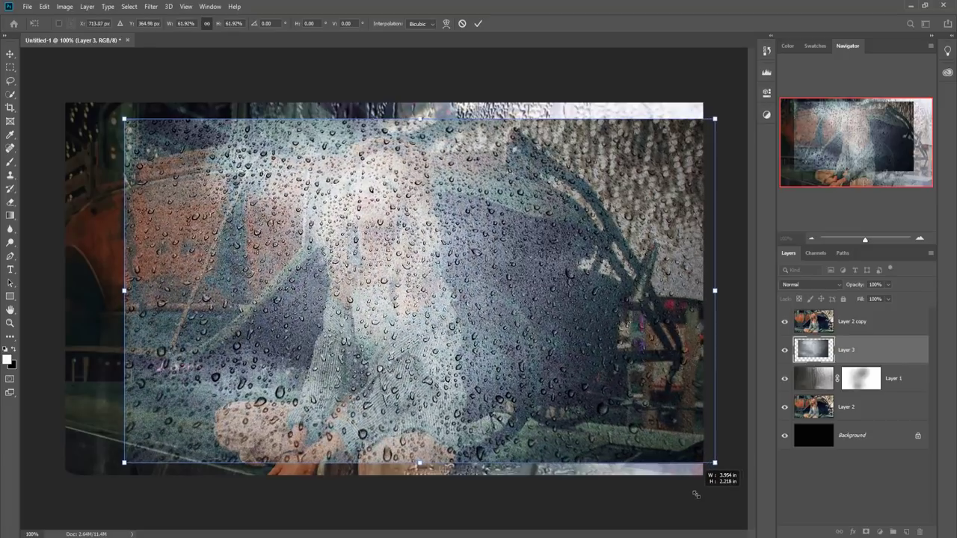
left_click_drag(647, 433, 587, 416)
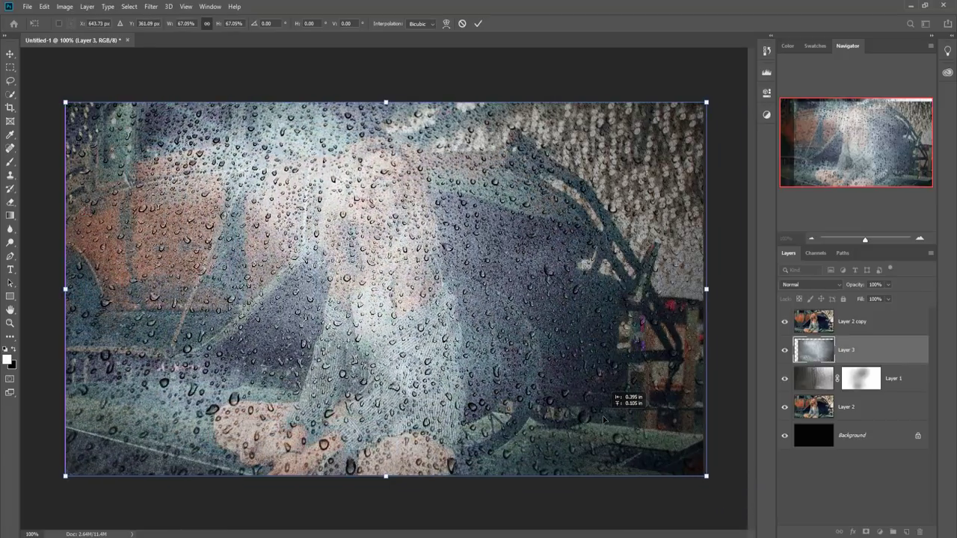
left_click(478, 25)
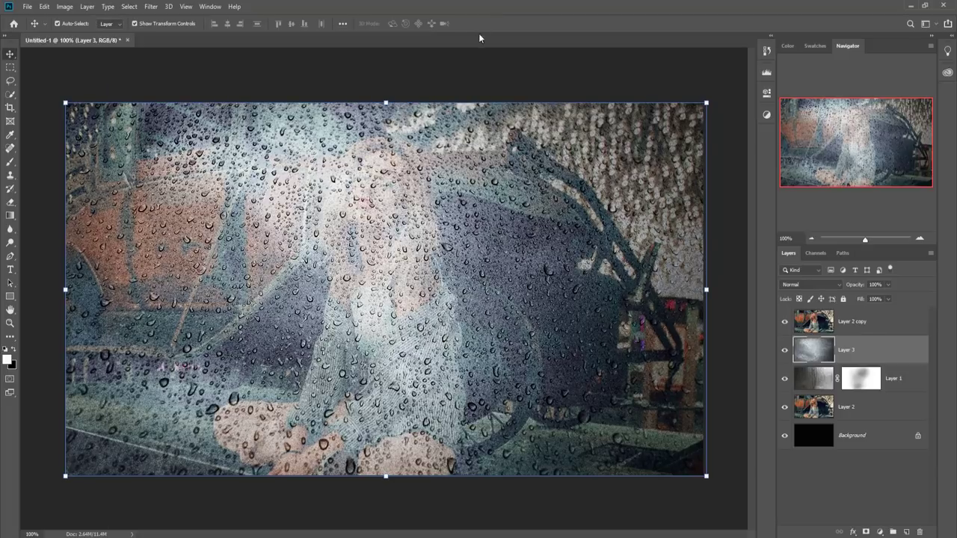
left_click(838, 286)
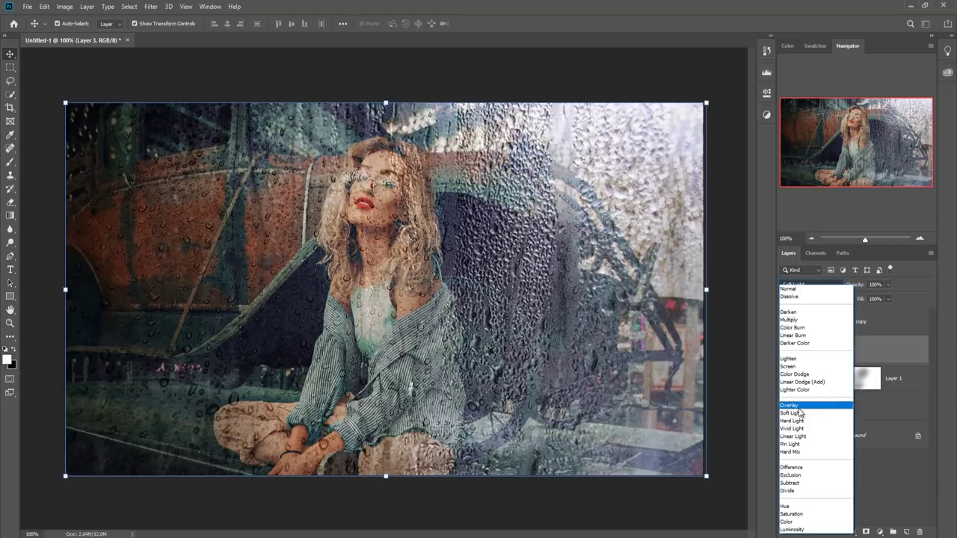
- Set Layer 3 to Overlay blend mode and add a white layer mask
left_click(797, 405)
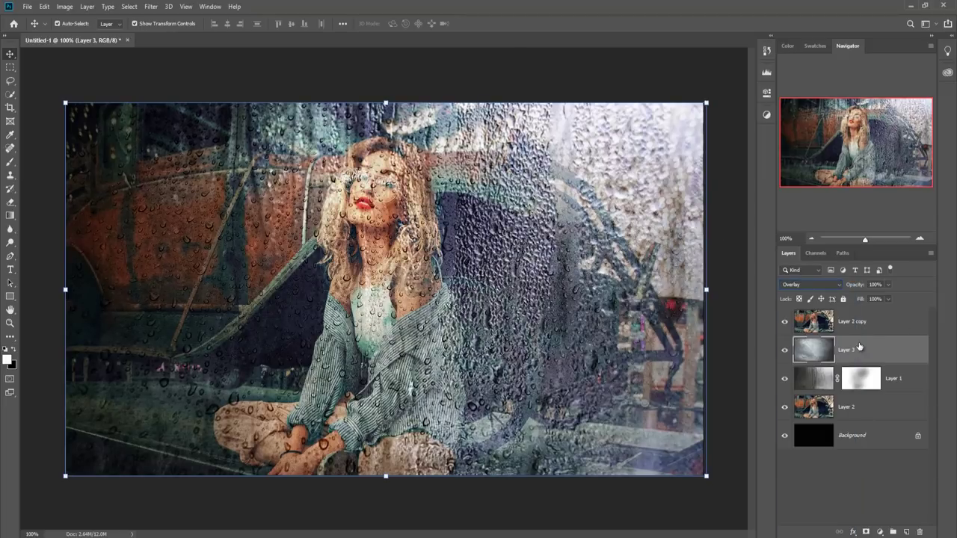
left_click(866, 531)
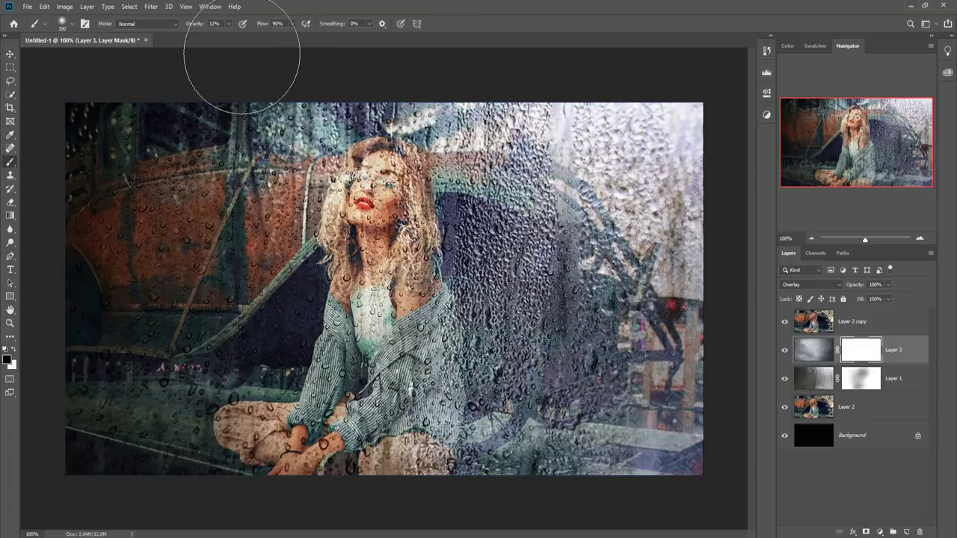
- Paint black at 18% opacity on Layer 3's mask over the woman's face, chest and legs
left_click(228, 24)
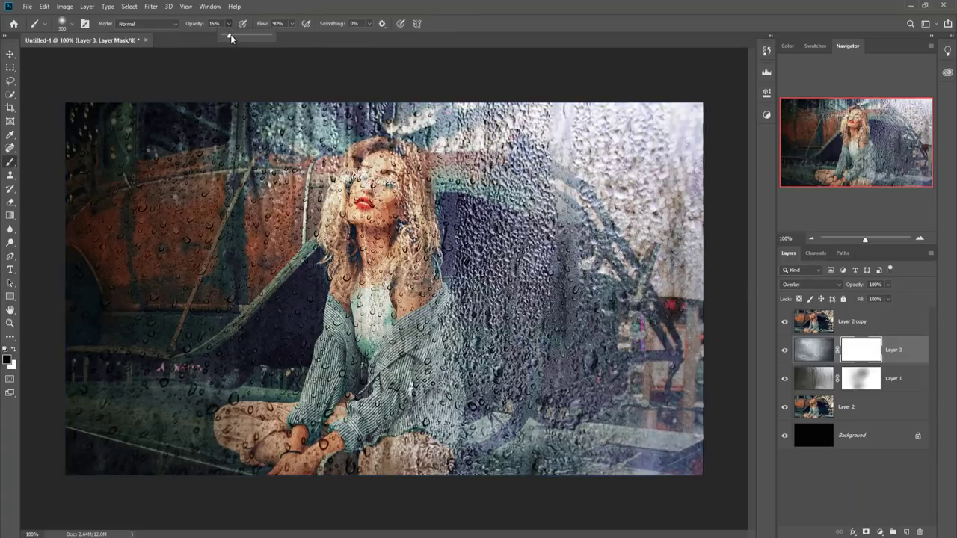
left_click_drag(509, 217, 513, 246)
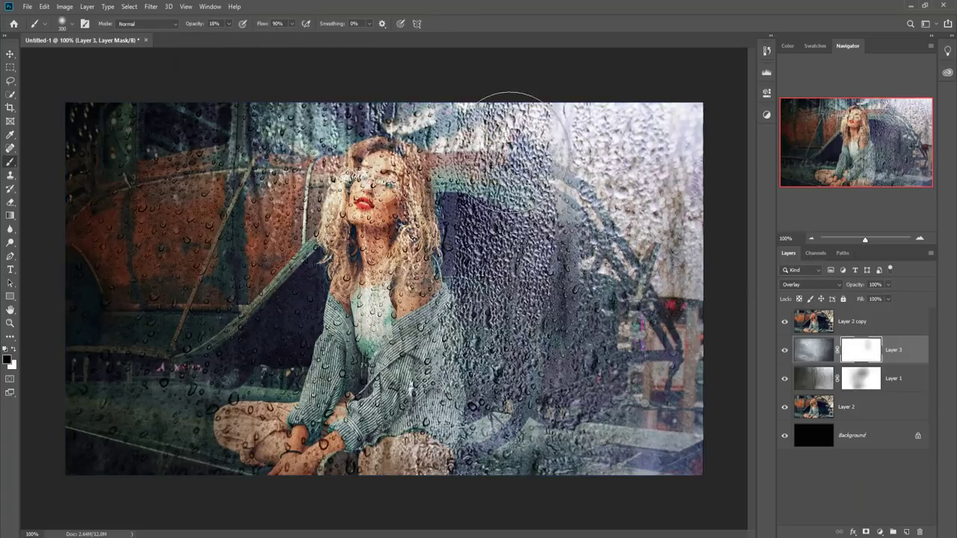
mouse_move(478, 216)
left_mouse_down()
mouse_move(411, 224)
mouse_move(374, 291)
mouse_move(344, 224)
mouse_move(329, 351)
left_mouse_up()
left_click_drag(278, 470, 234, 406)
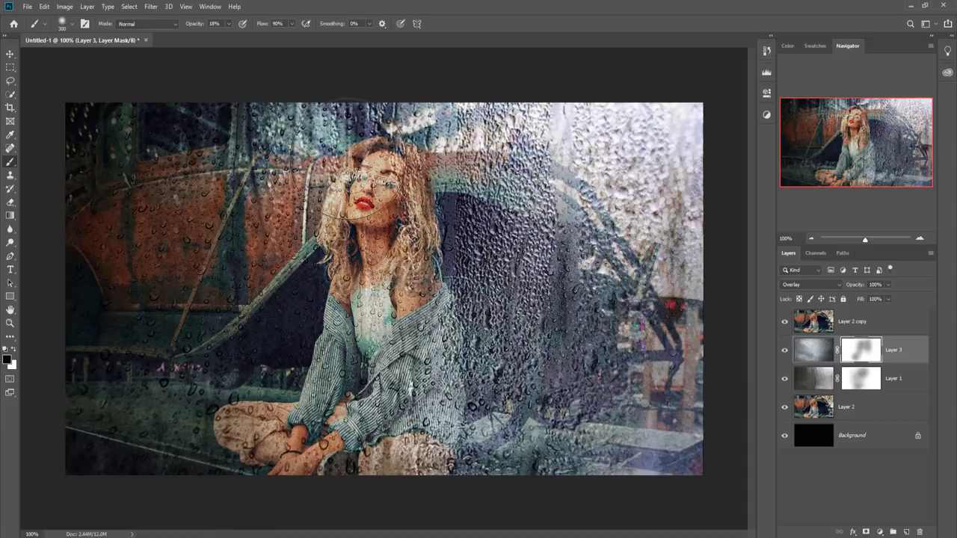
left_click_drag(542, 337, 491, 486)
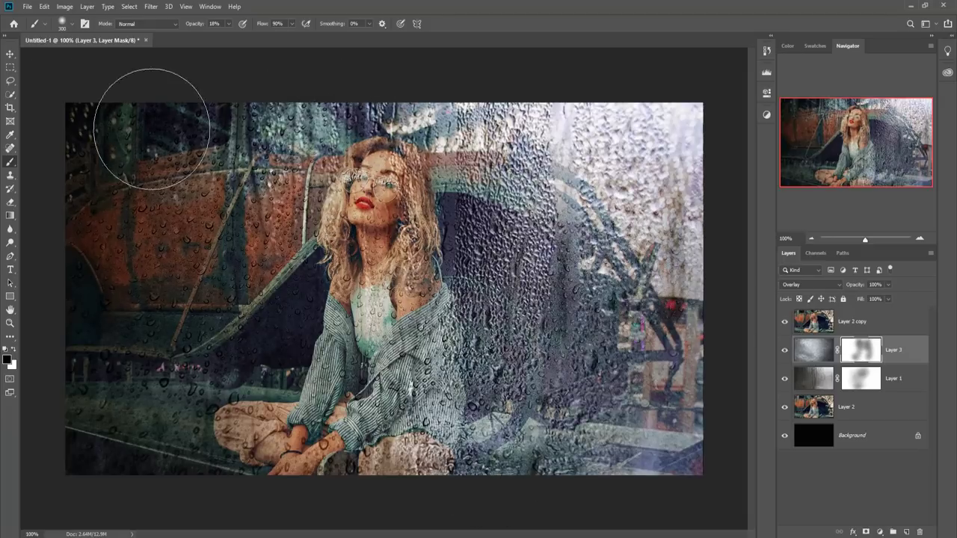
left_click(10, 53)
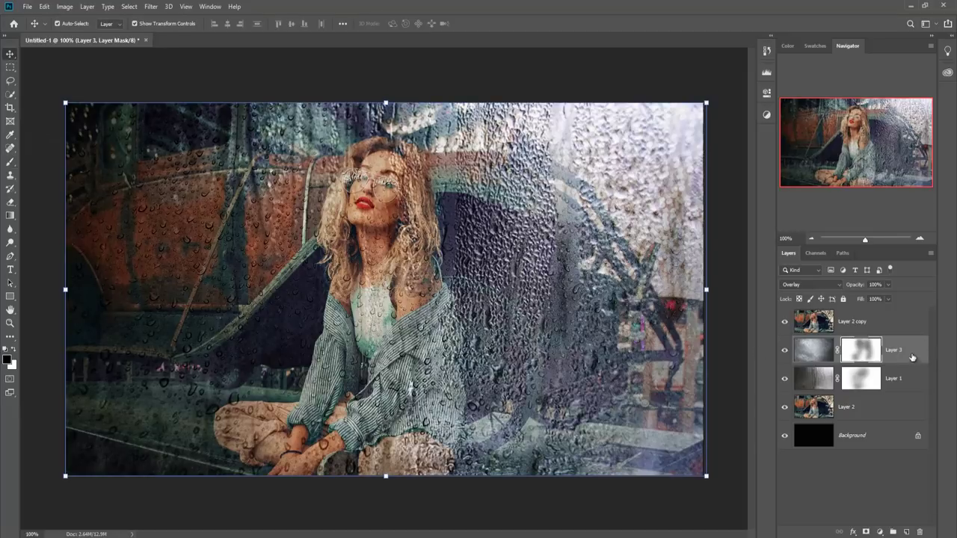
left_click(899, 330)
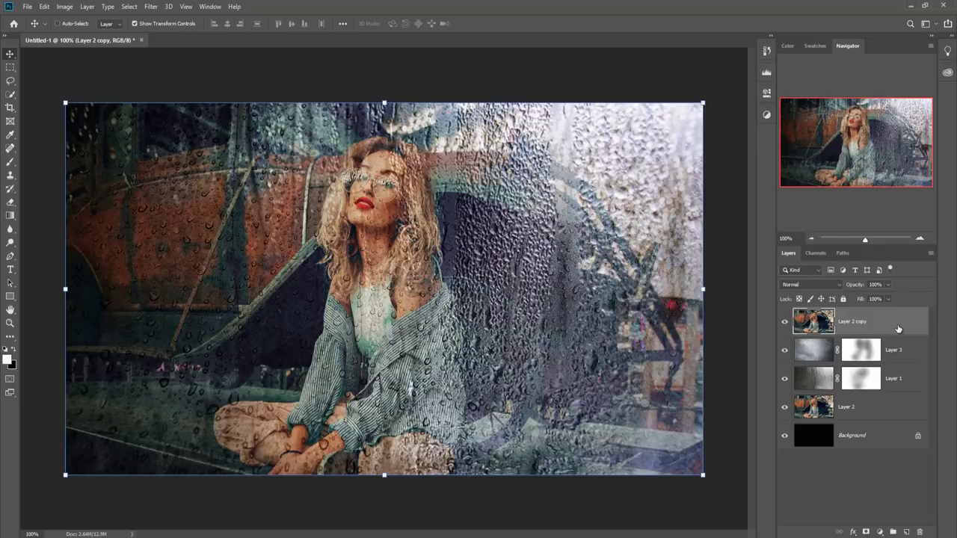
- Stamp all visible layers into a new top Layer 4 with Ctrl+Alt+Shift+E
key("ctrl+alt+shift+e")
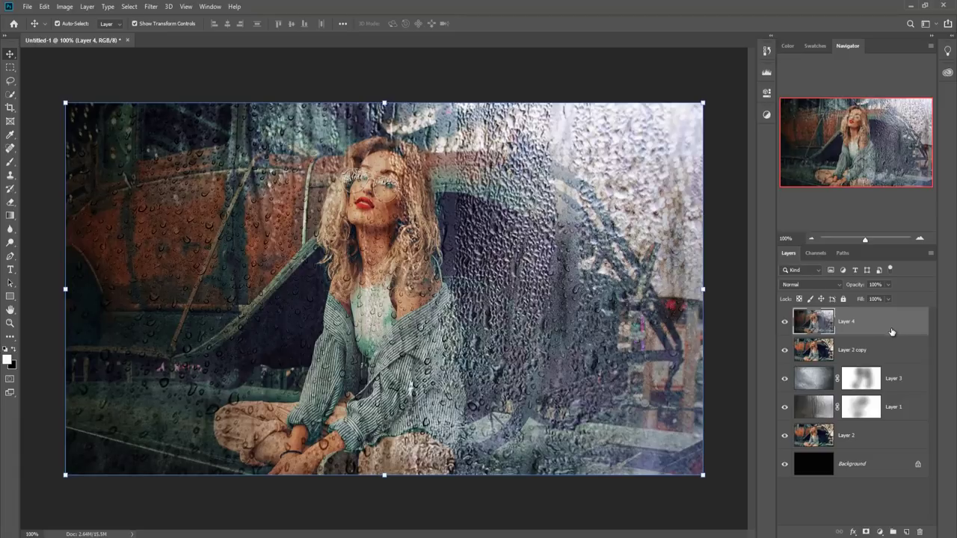